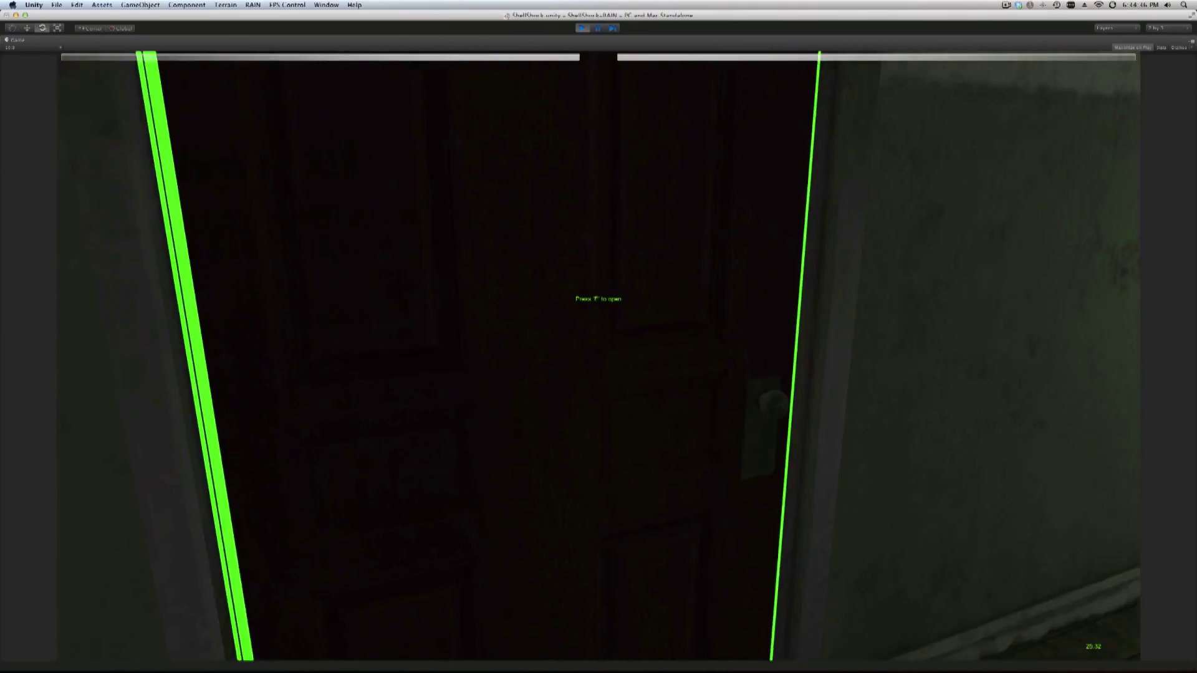
# In the ShellShock demo, open the office door and pick up the pistol from the desk.
pyautogui.press('e')
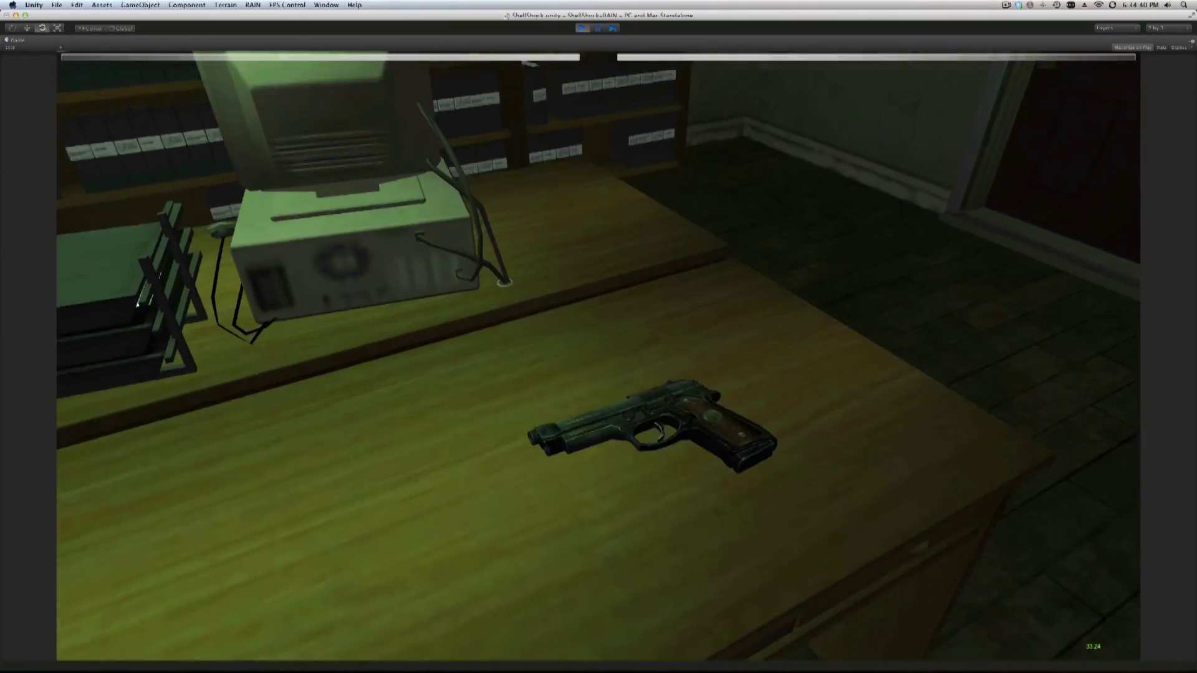
pyautogui.press('e')
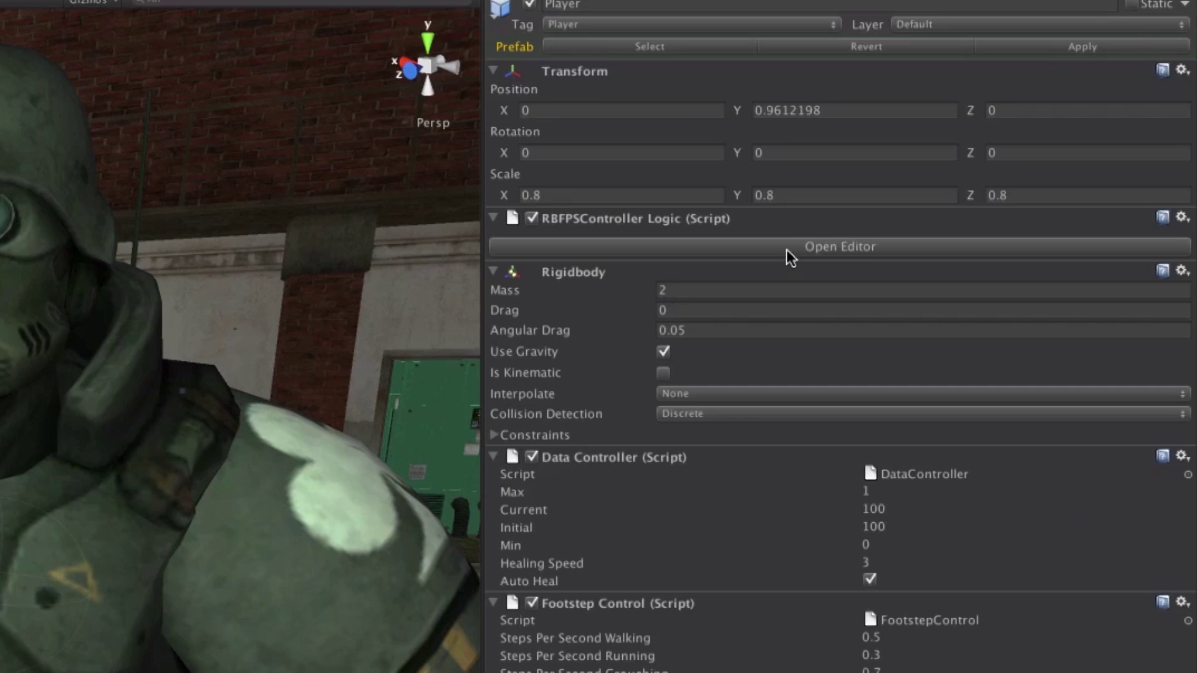
# Show the FPS Control editor's Music Control tile with the Tension and Intro track foldouts expanded.
pyautogui.click(1018, 154)
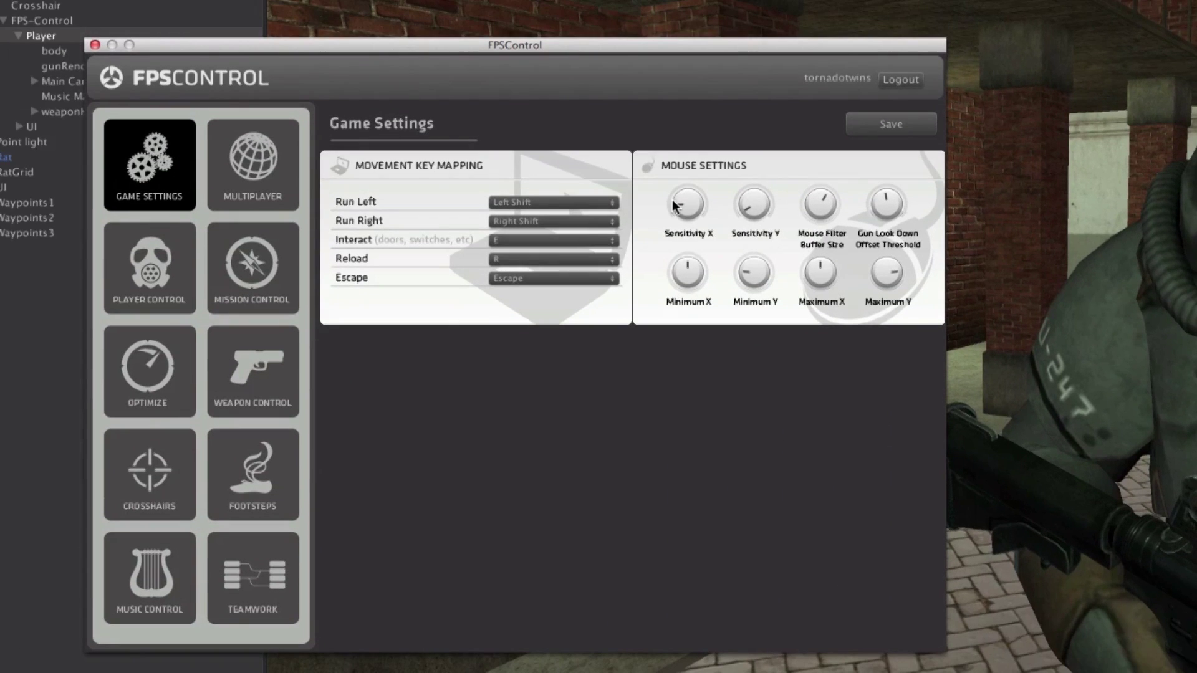
pyautogui.moveTo(761, 202)
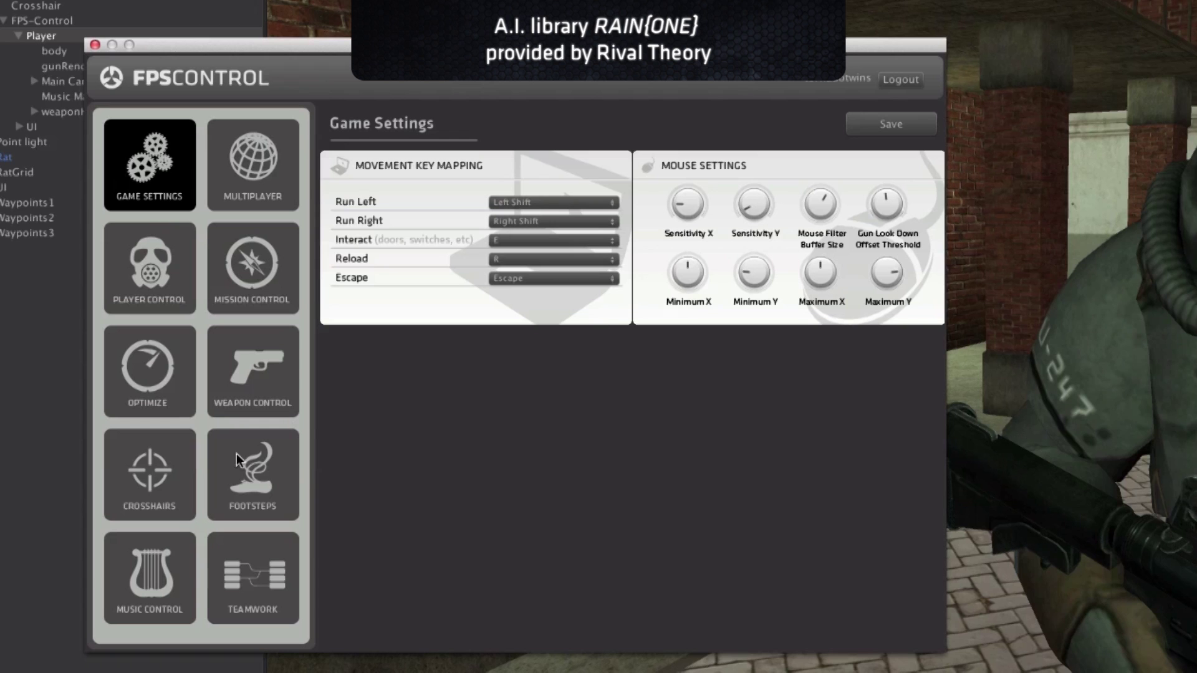
pyautogui.click(168, 545)
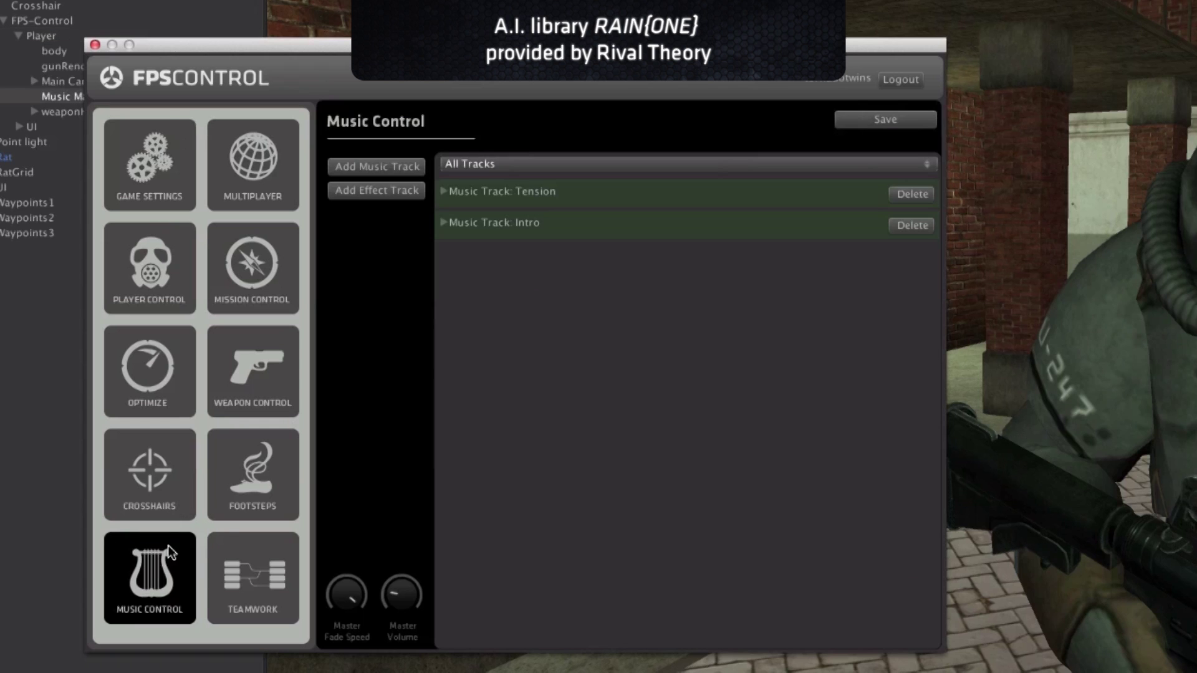
pyautogui.click(443, 192)
pyautogui.click(443, 301)
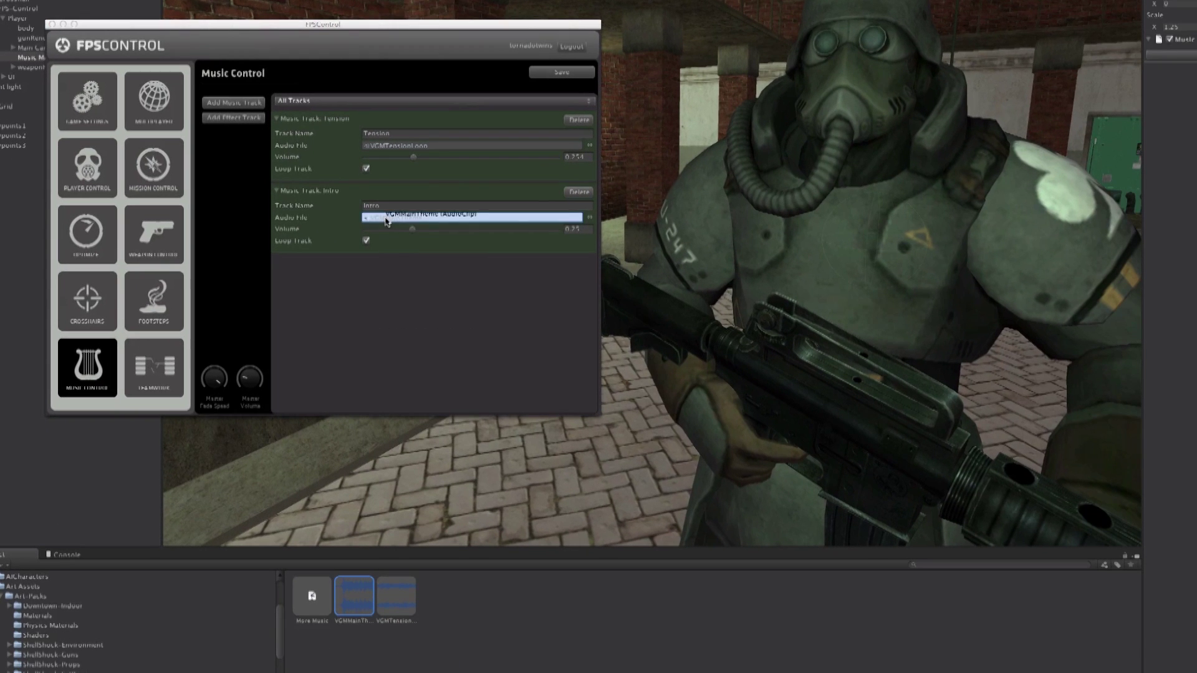
pyautogui.click(216, 380)
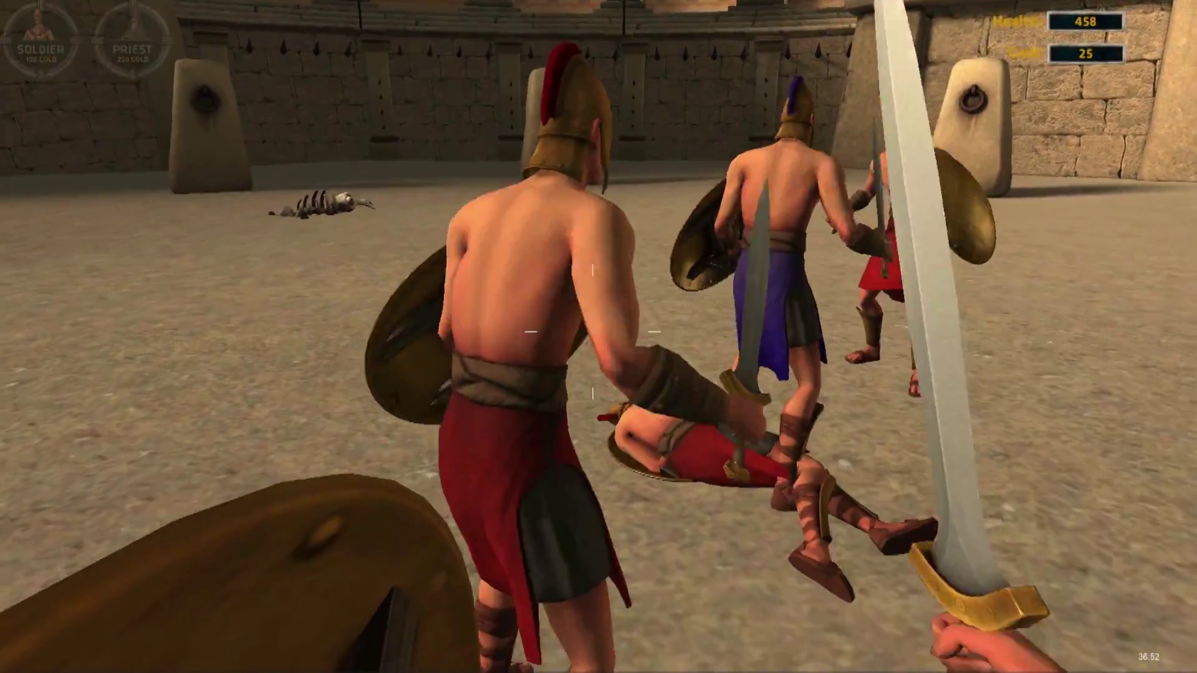
# Fight the arena gladiators with sword swings, moving in and backing off, until gold reaches 75.
pyautogui.click(593, 336)
pyautogui.click(592, 337)
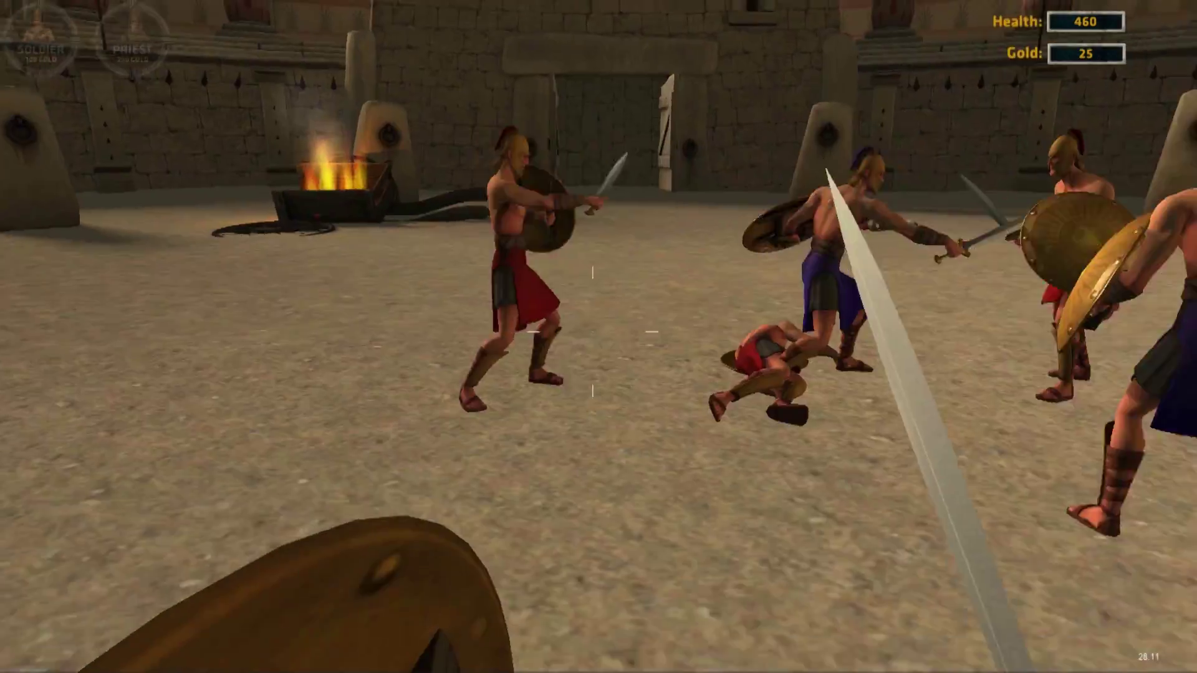
pyautogui.press('w')
pyautogui.click(592, 336)
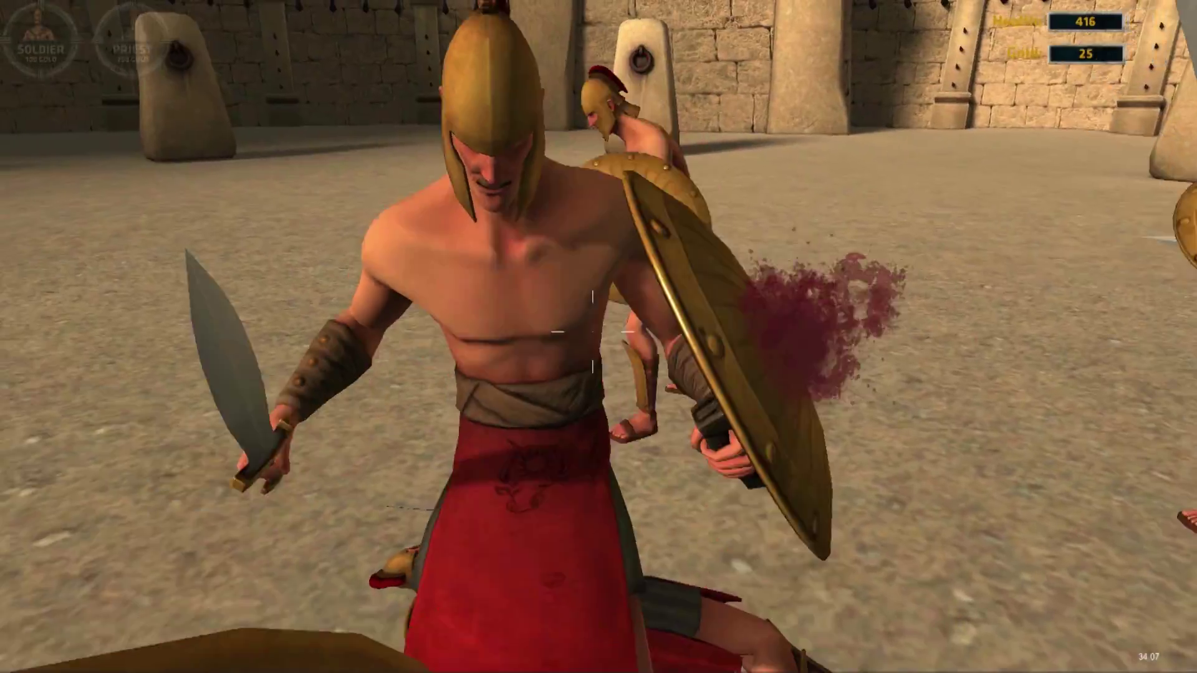
pyautogui.press('s')
pyautogui.click(592, 337)
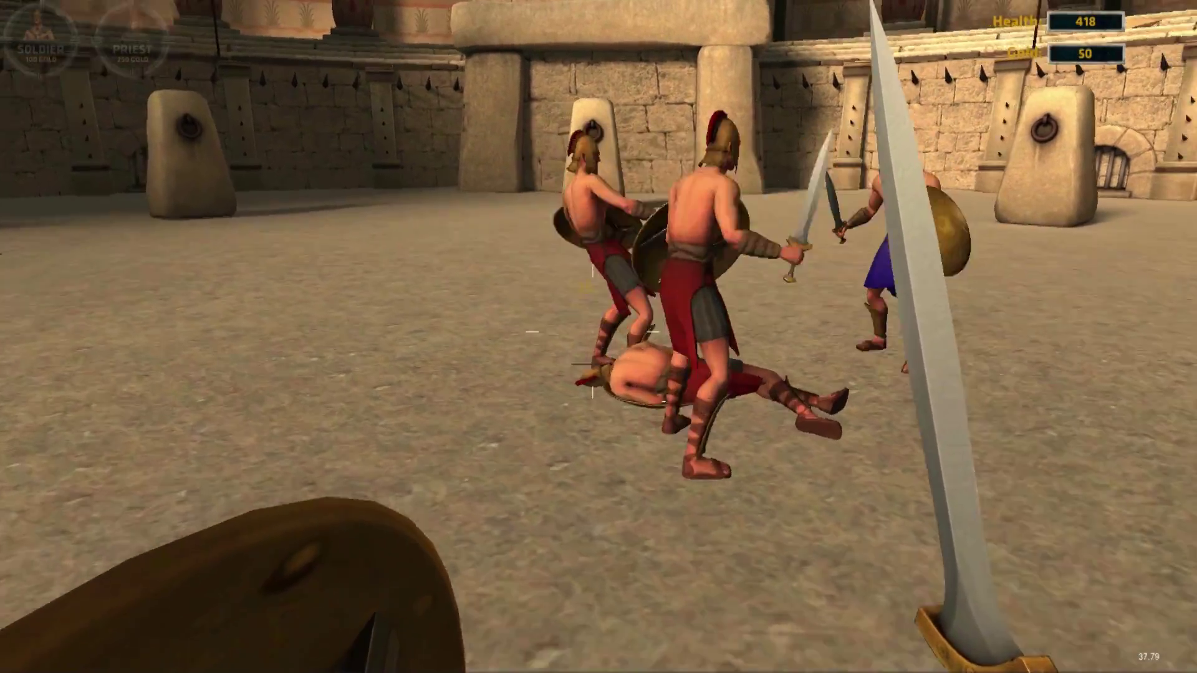
pyautogui.click(592, 337)
pyautogui.click(593, 337)
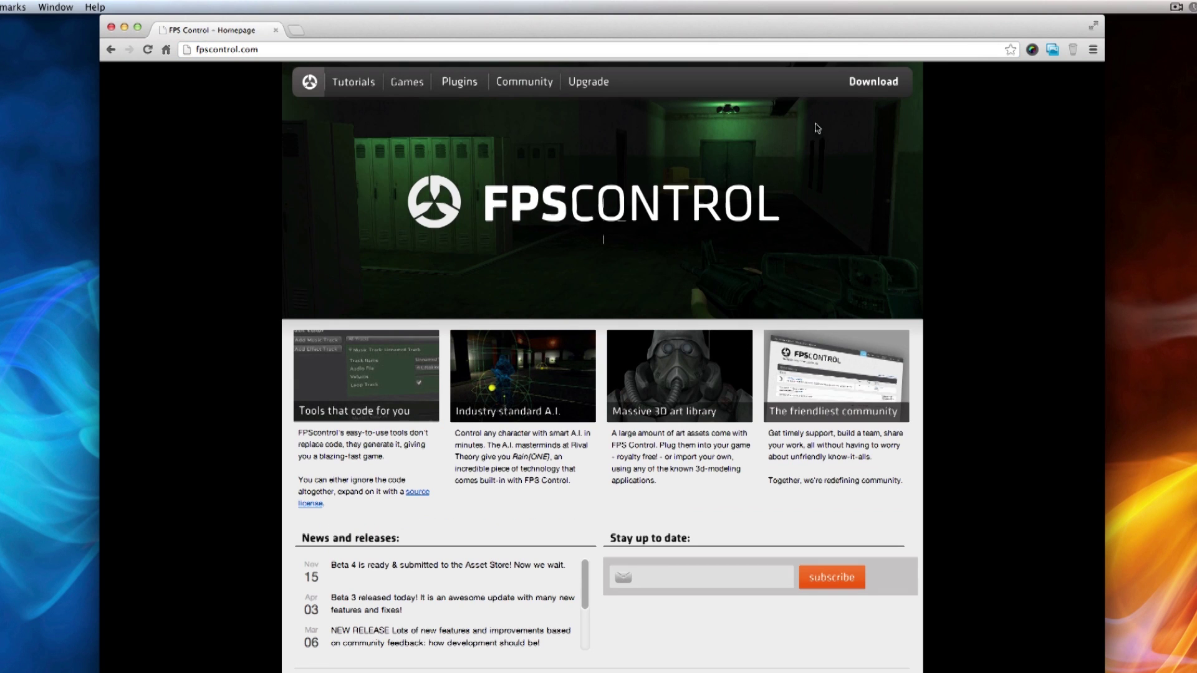
# Open Unity's download page from Step 1 of the FPS Control Download page.
pyautogui.click(864, 93)
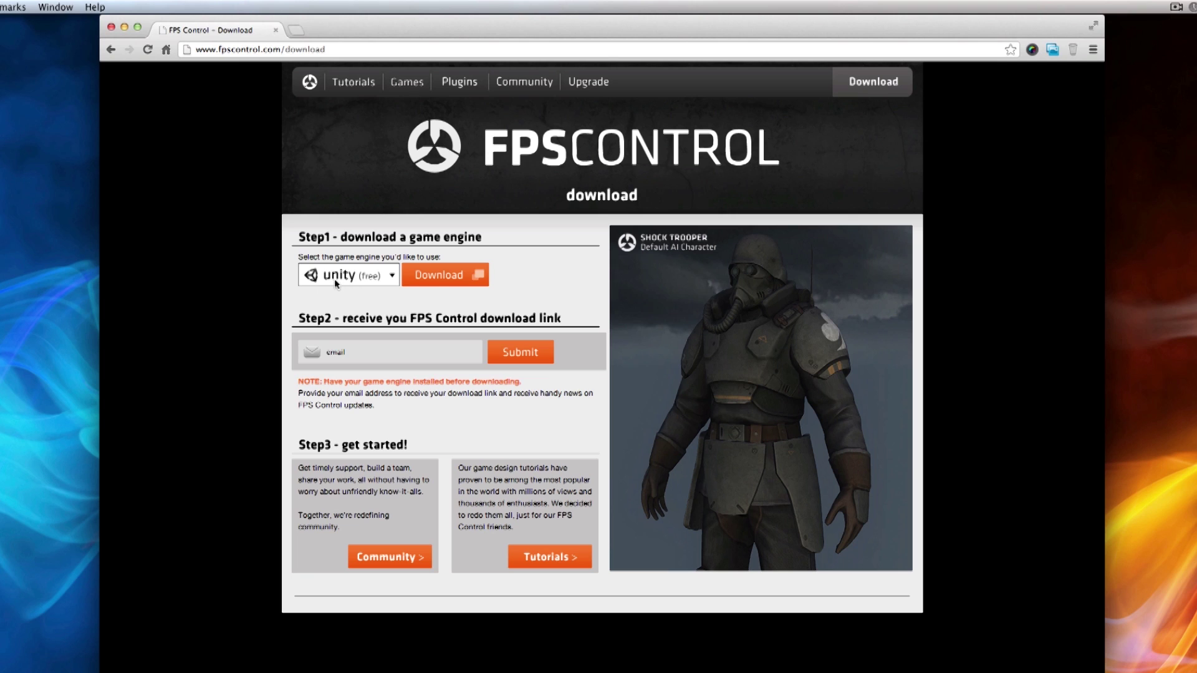
pyautogui.click(439, 276)
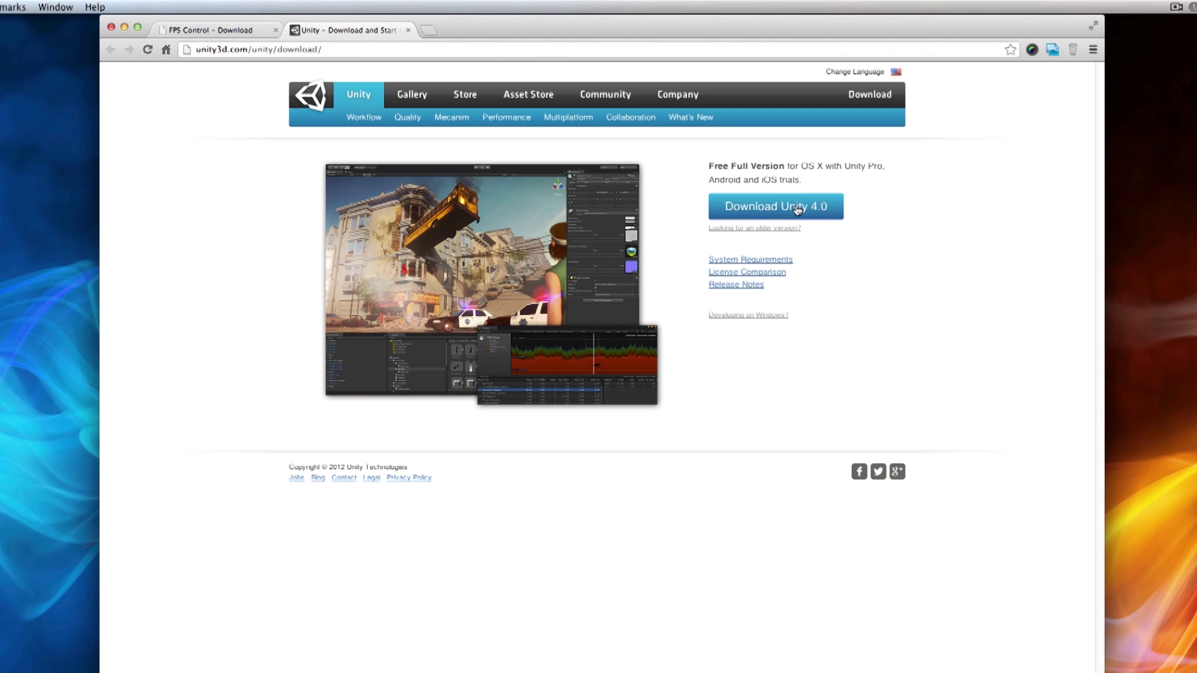
# Download the Unity 4.0 Mac installer, keep it past the security warning, and show its options.
pyautogui.click(835, 214)
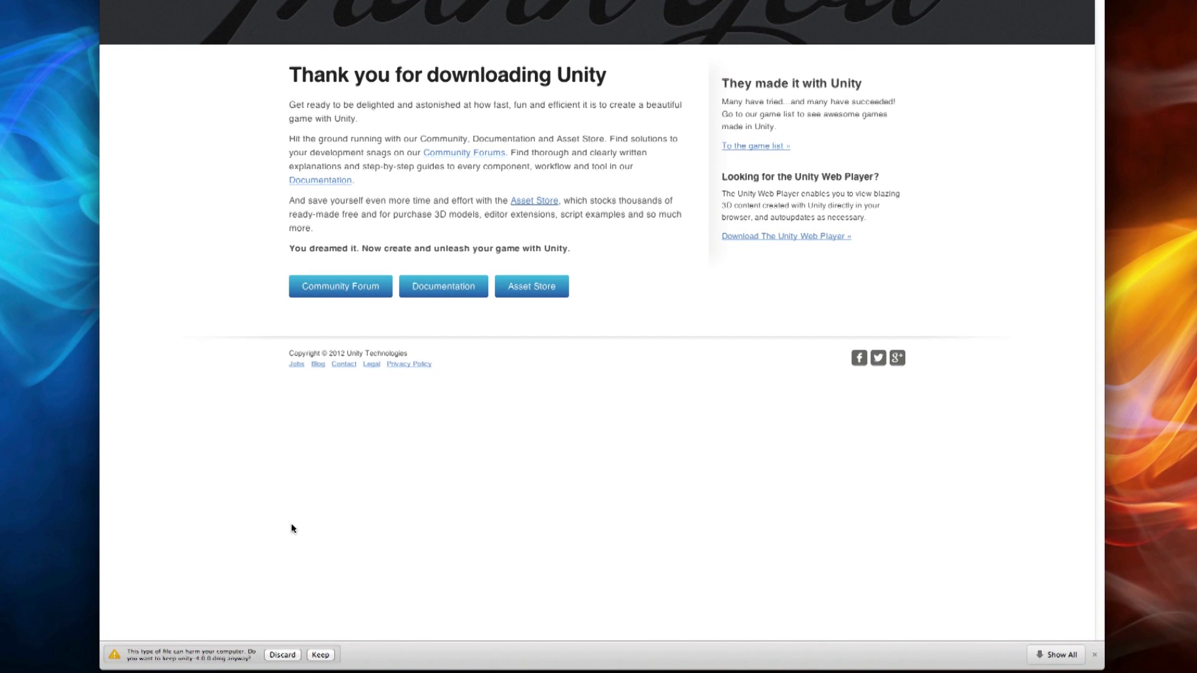
pyautogui.click(322, 656)
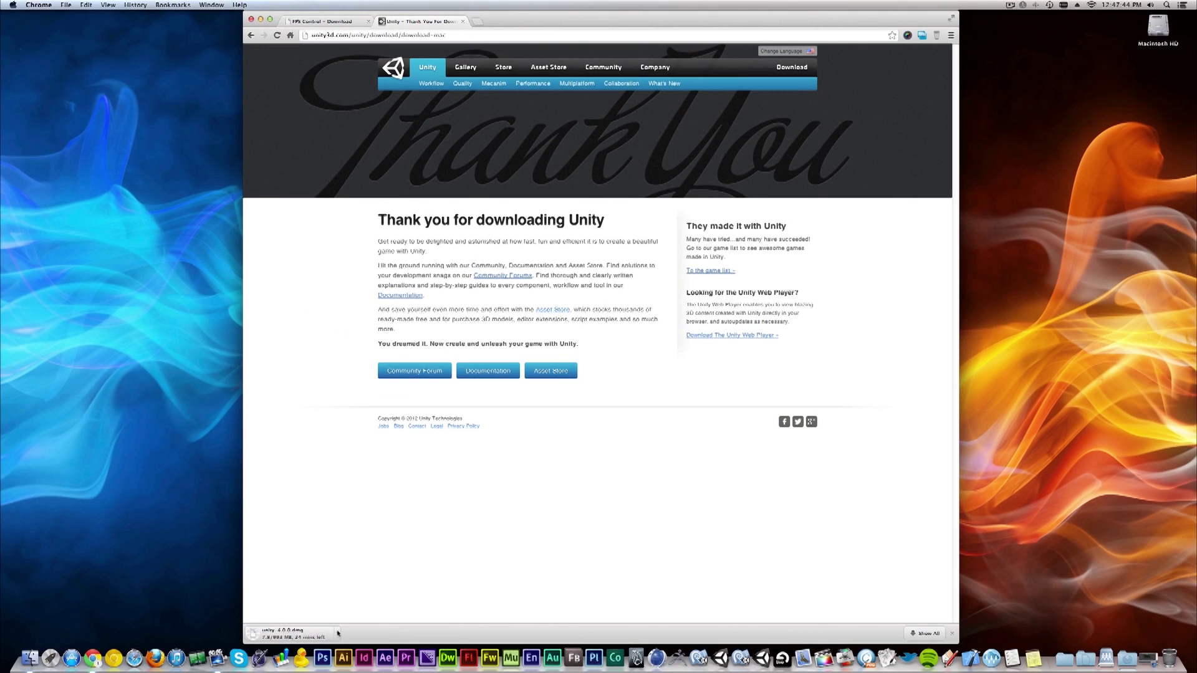
pyautogui.click(248, 650)
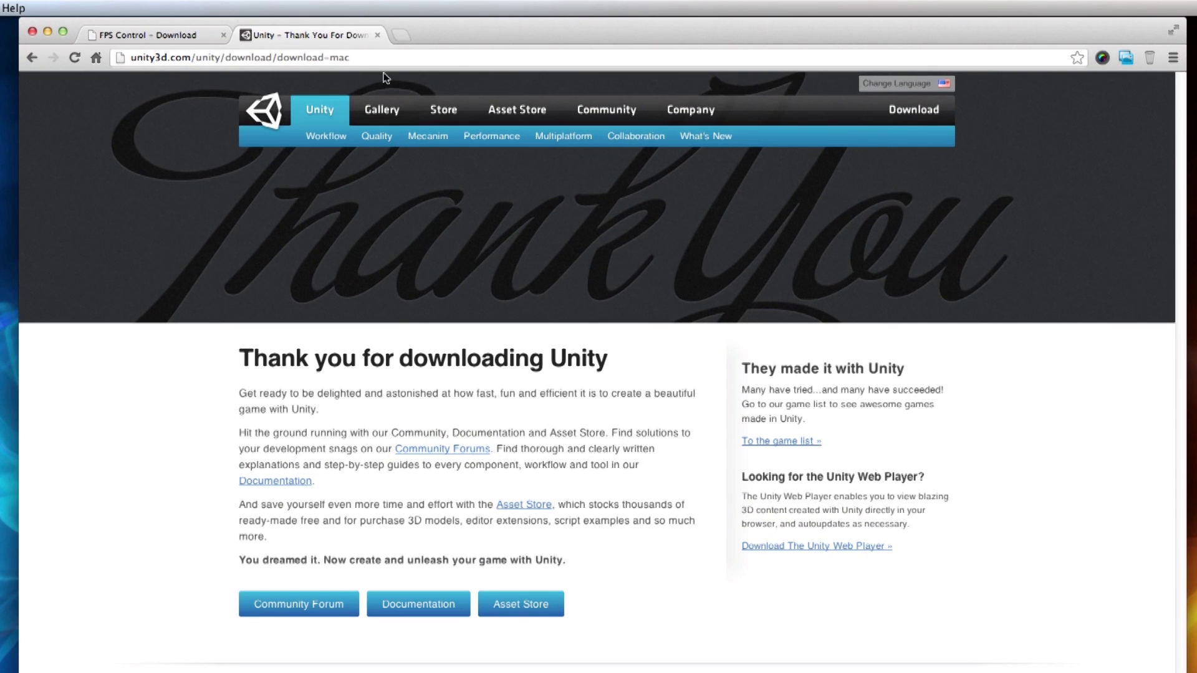
# Close the Unity tab and submit an email address in Step 2 of the FPS Control download page.
pyautogui.click(377, 37)
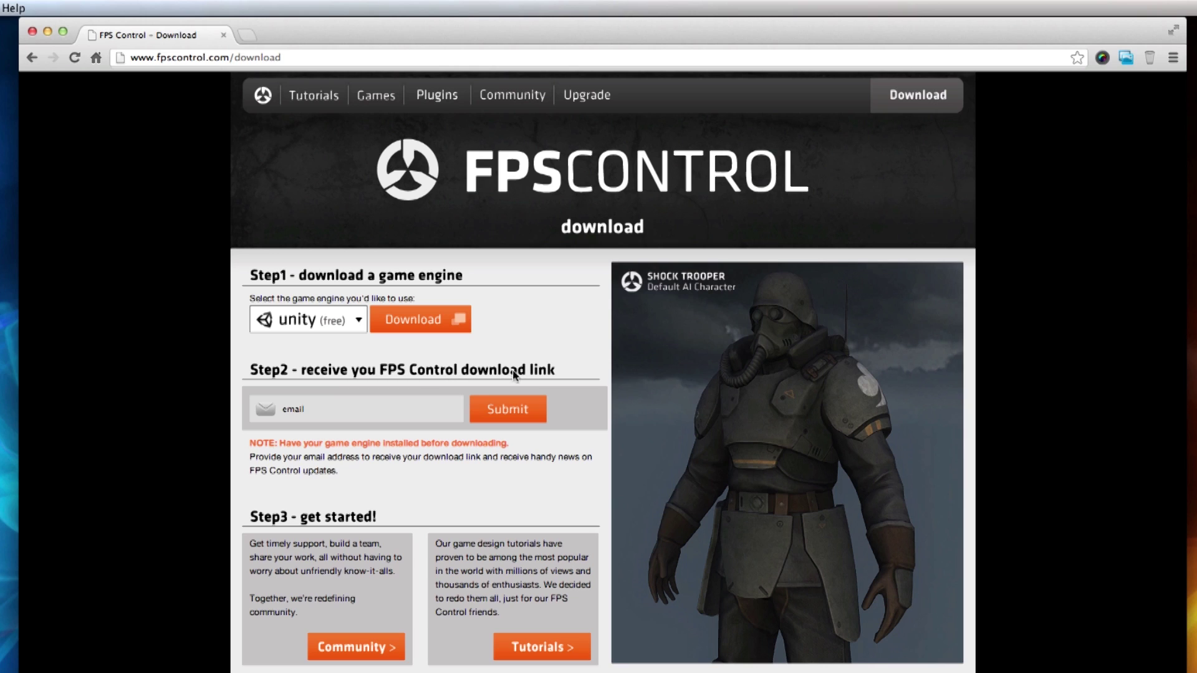
pyautogui.click(276, 410)
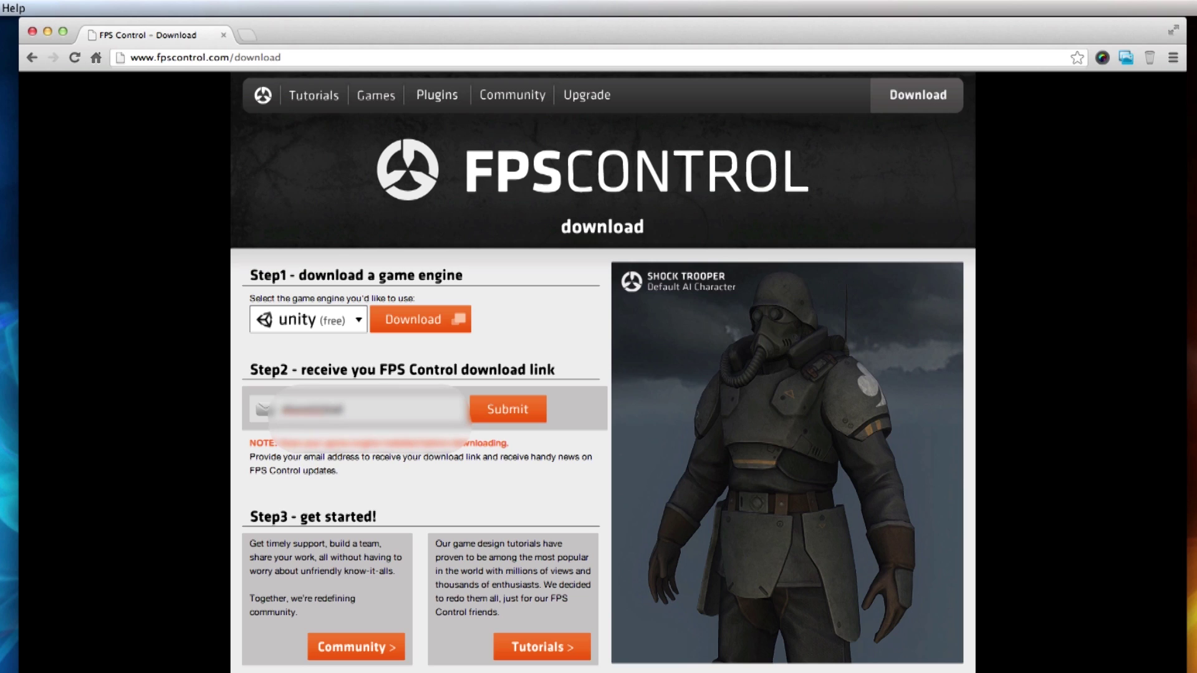
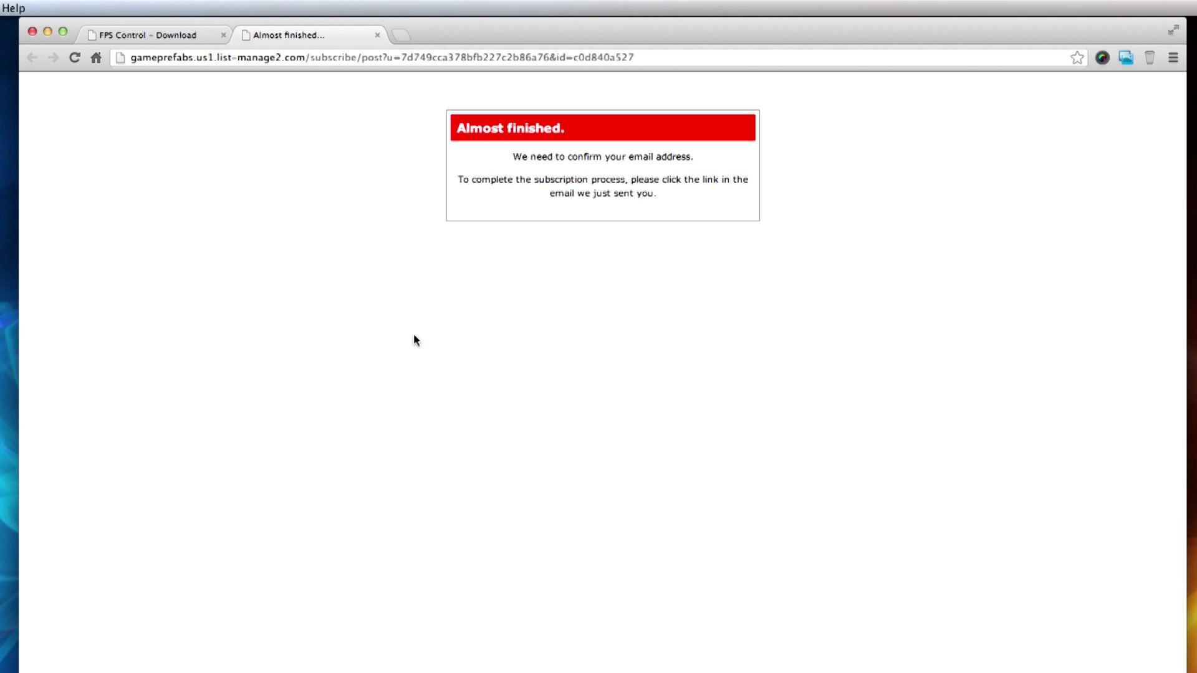
pyautogui.click(399, 37)
# Go to Gmail and open the FPS Control Please Confirm Subscription email to reach its link.
pyautogui.write('gmail.com')
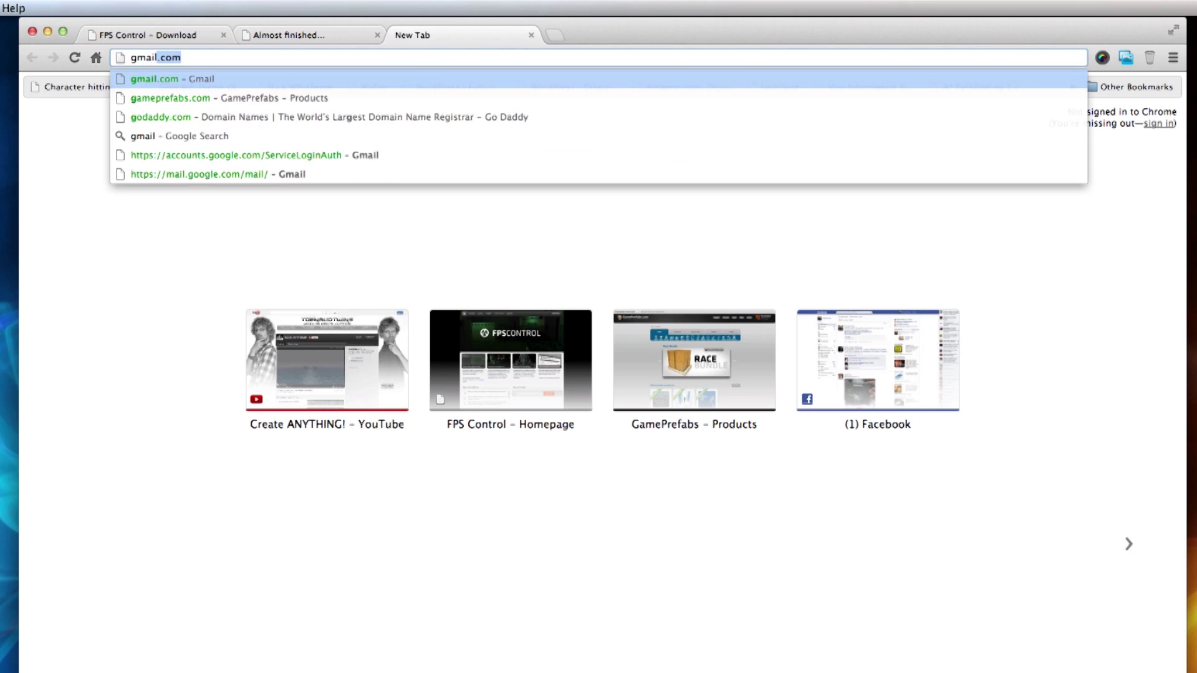
pyautogui.press('Return')
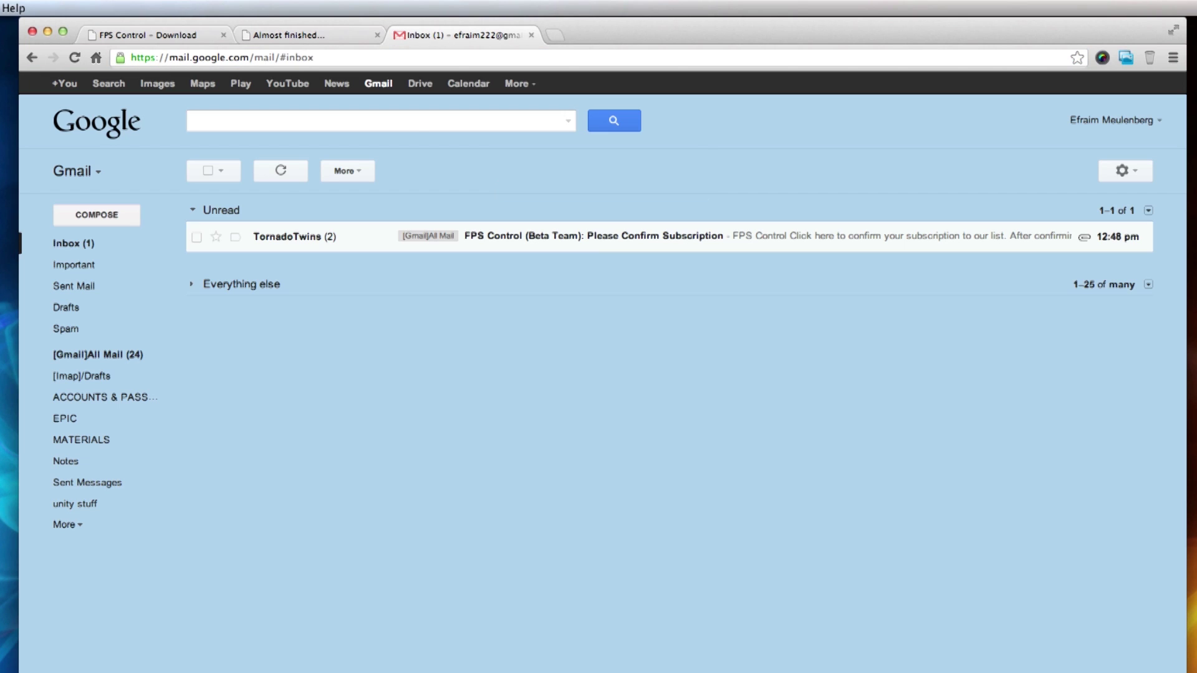
pyautogui.click(535, 241)
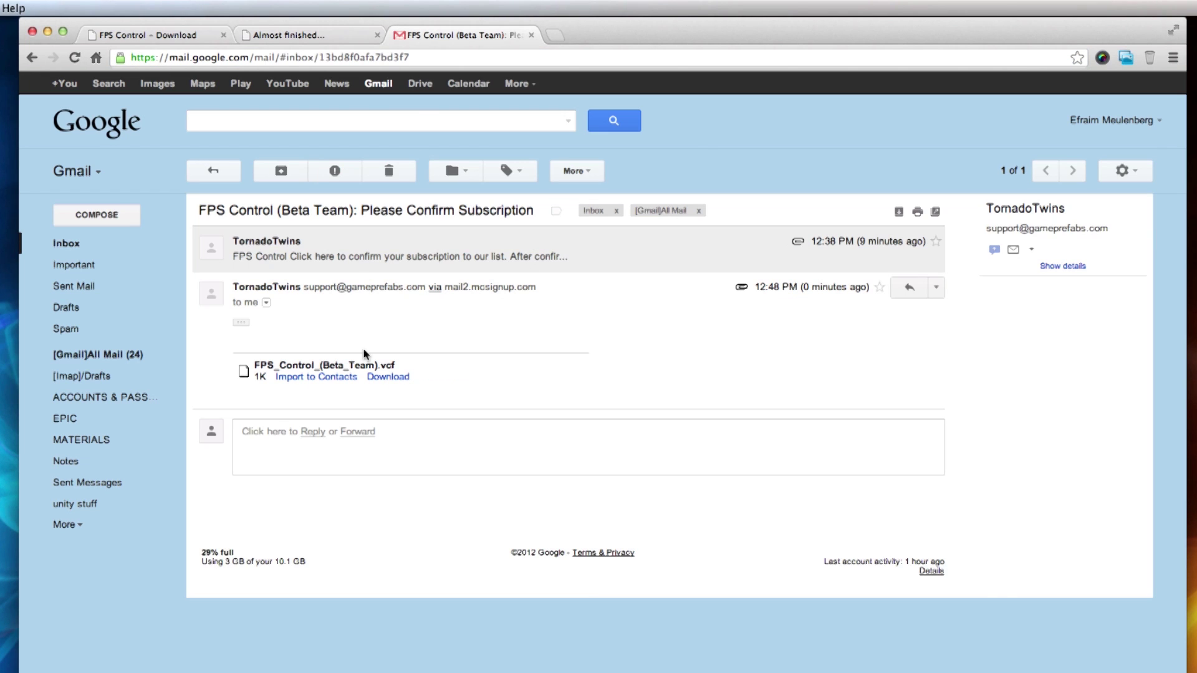
pyautogui.click(363, 255)
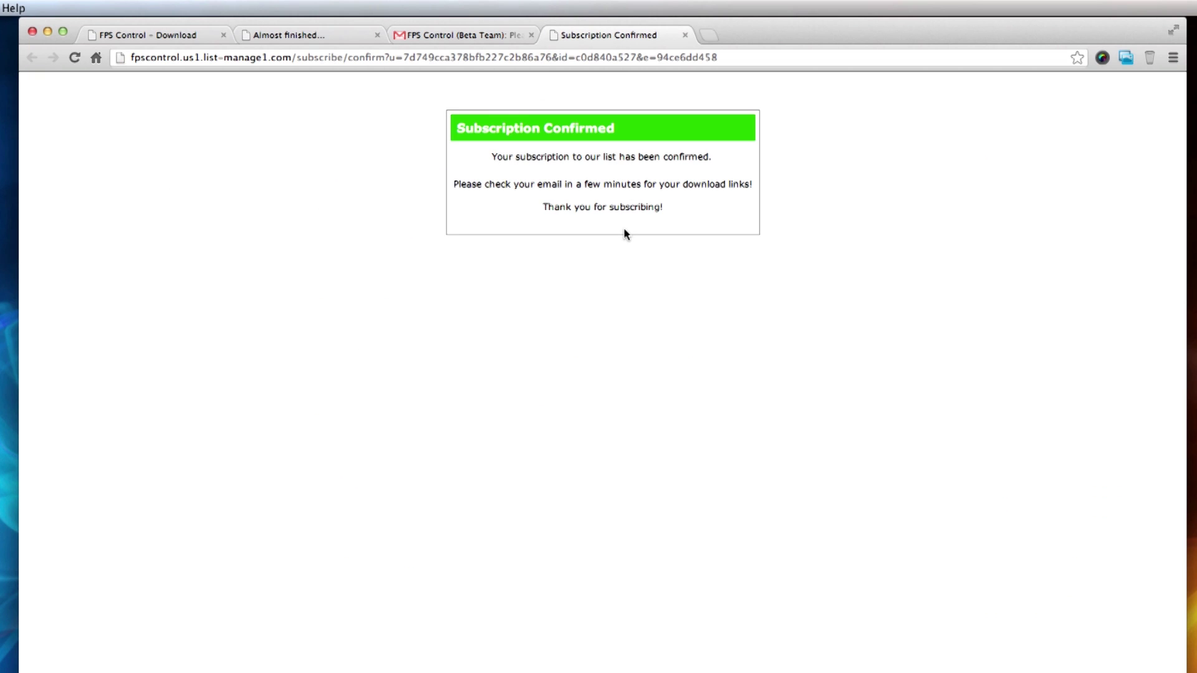
# Back in the inbox, open the Subscription Confirmed email showing the download links.
pyautogui.click(450, 32)
pyautogui.click(275, 151)
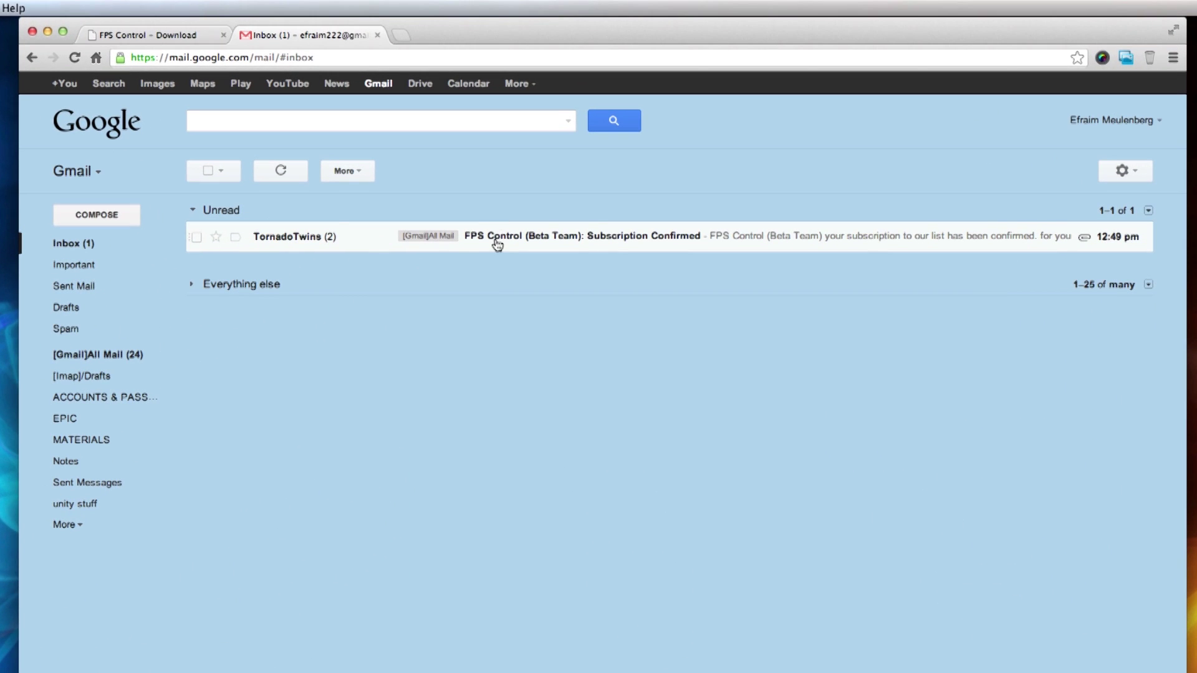
pyautogui.click(495, 239)
pyautogui.click(276, 272)
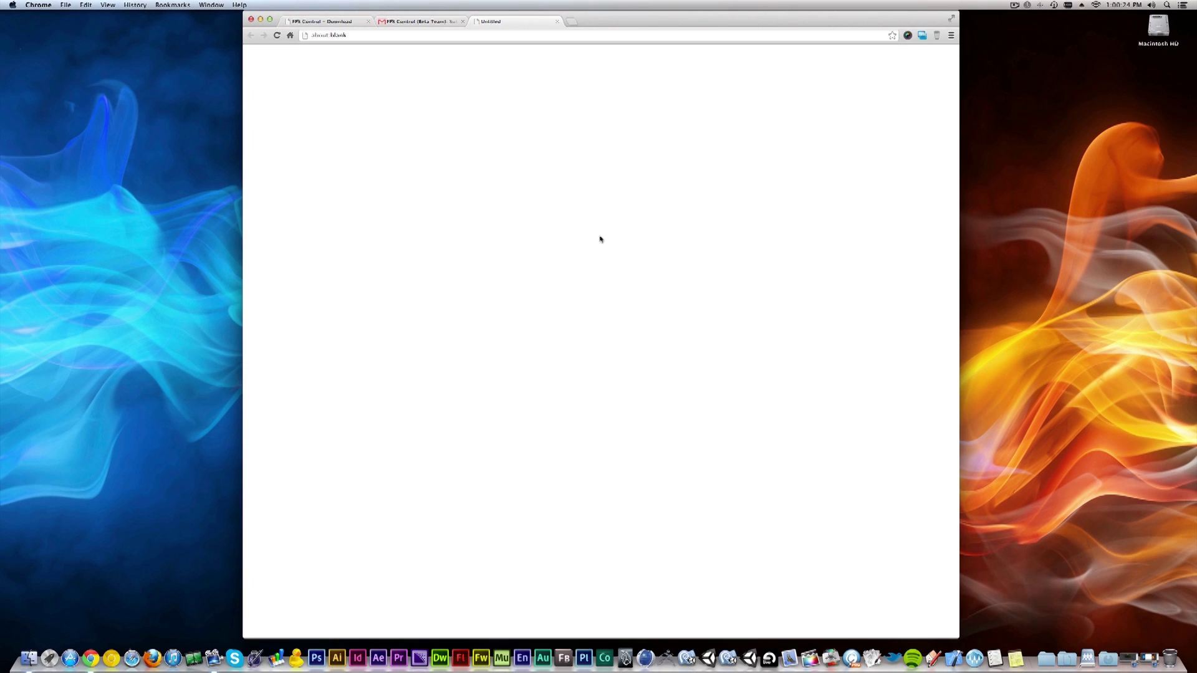
# Minimize Chrome and open the FPSControl folder on the desktop.
pyautogui.click(260, 19)
pyautogui.click(601, 278)
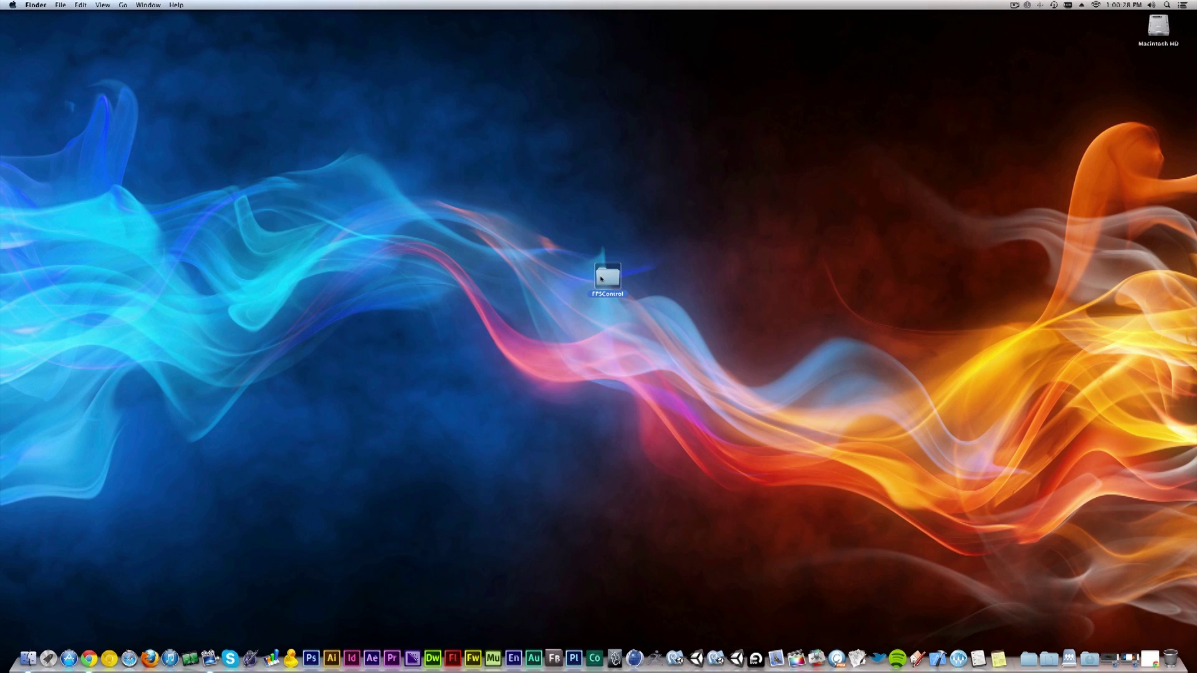
pyautogui.doubleClick(610, 278)
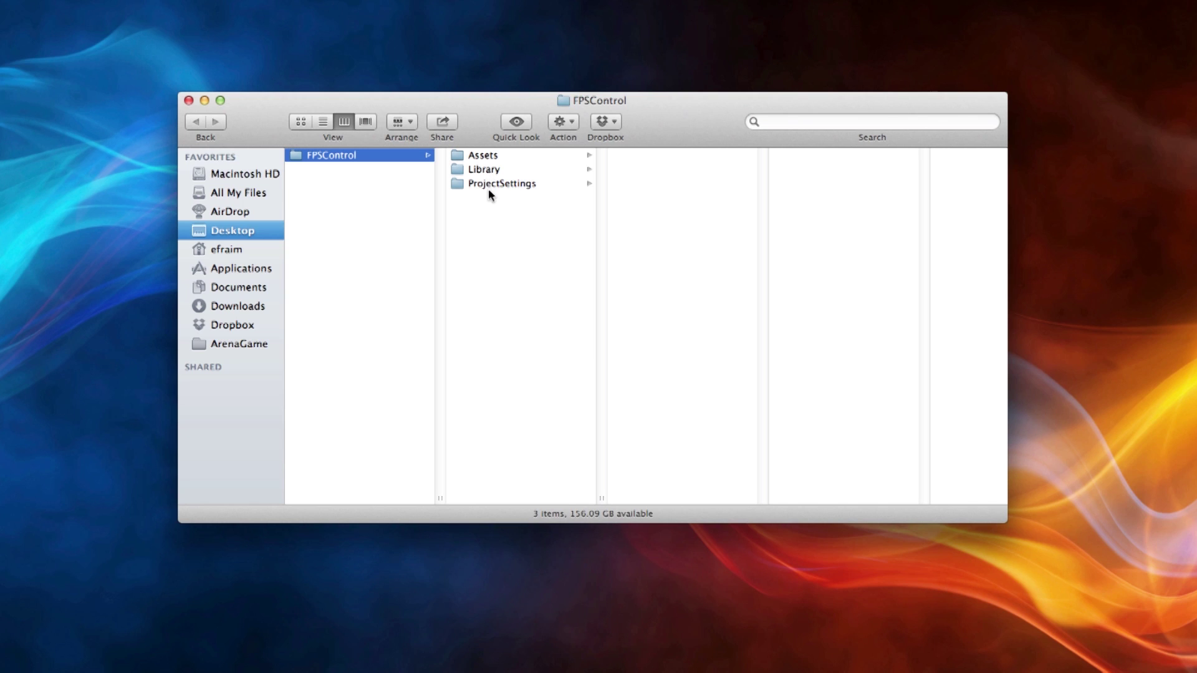
# Browse into Assets, then Scenes, and select the ShellShock 1.unity scene.
pyautogui.click(486, 156)
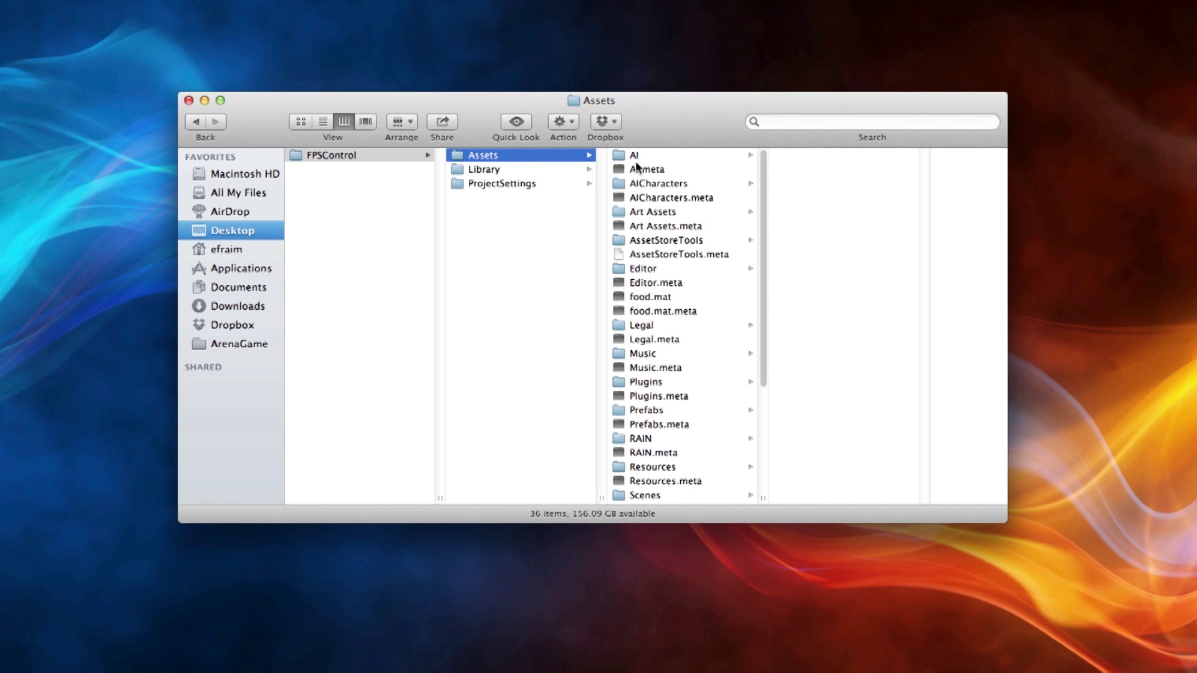
pyautogui.scroll(-4, 672, 424)
pyautogui.scroll(-2, 672, 425)
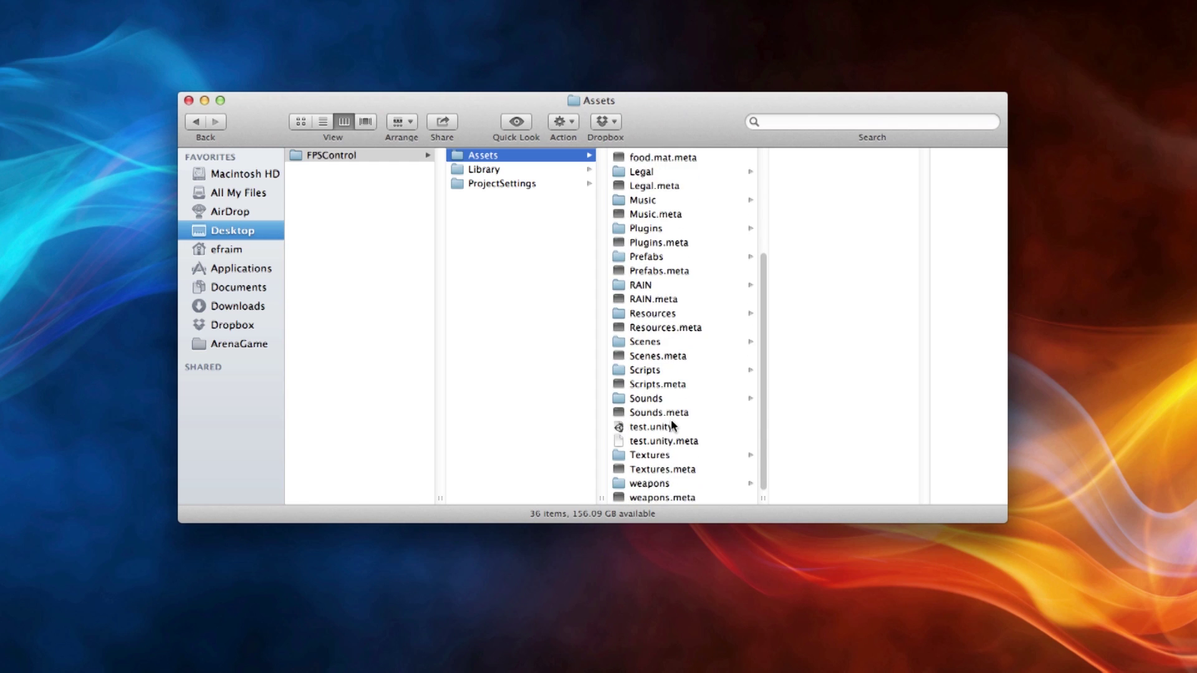
pyautogui.scroll(5, 672, 424)
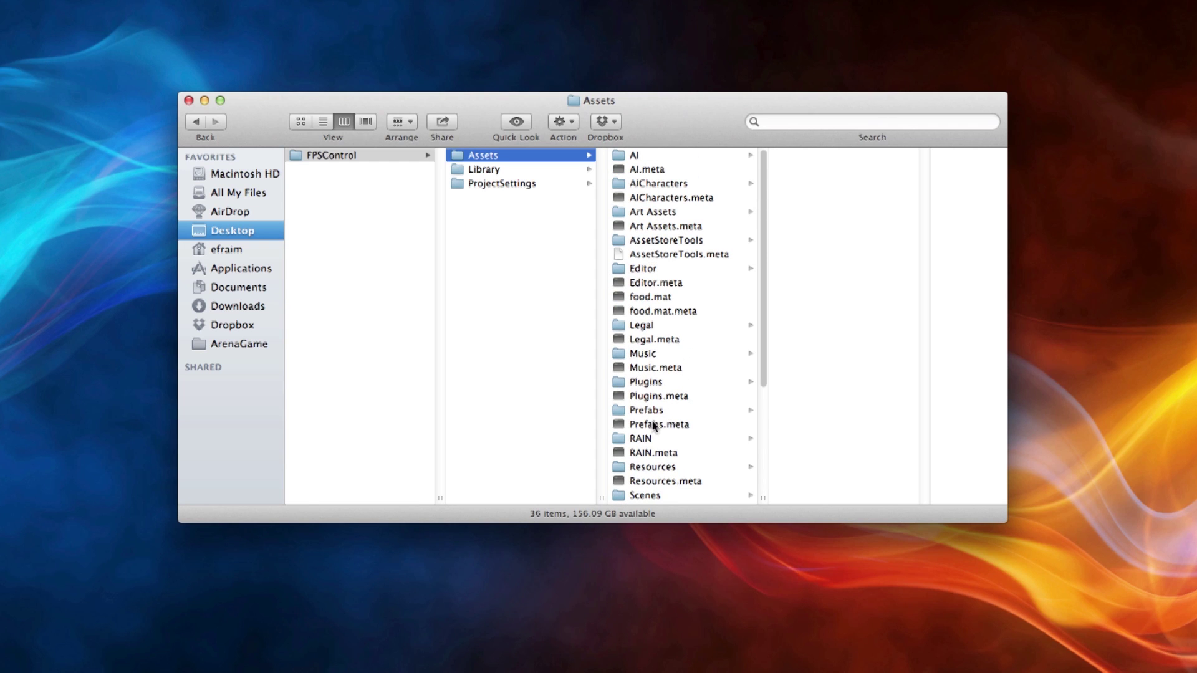
pyautogui.scroll(-1, 658, 439)
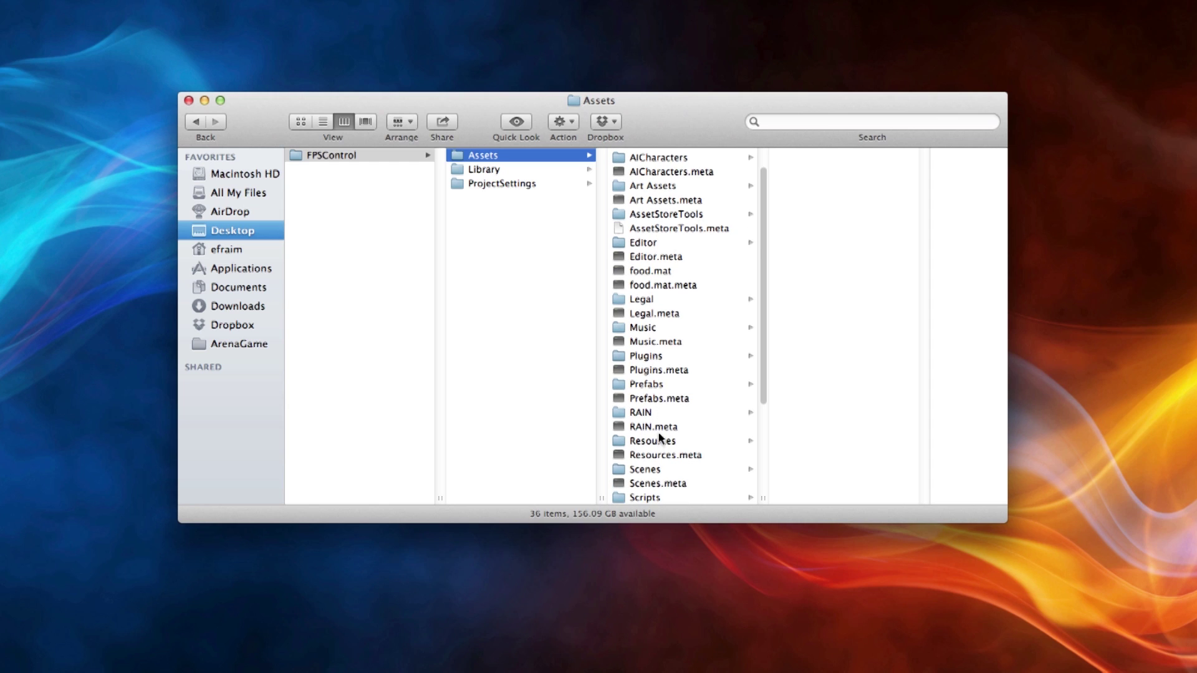
pyautogui.scroll(-5, 661, 437)
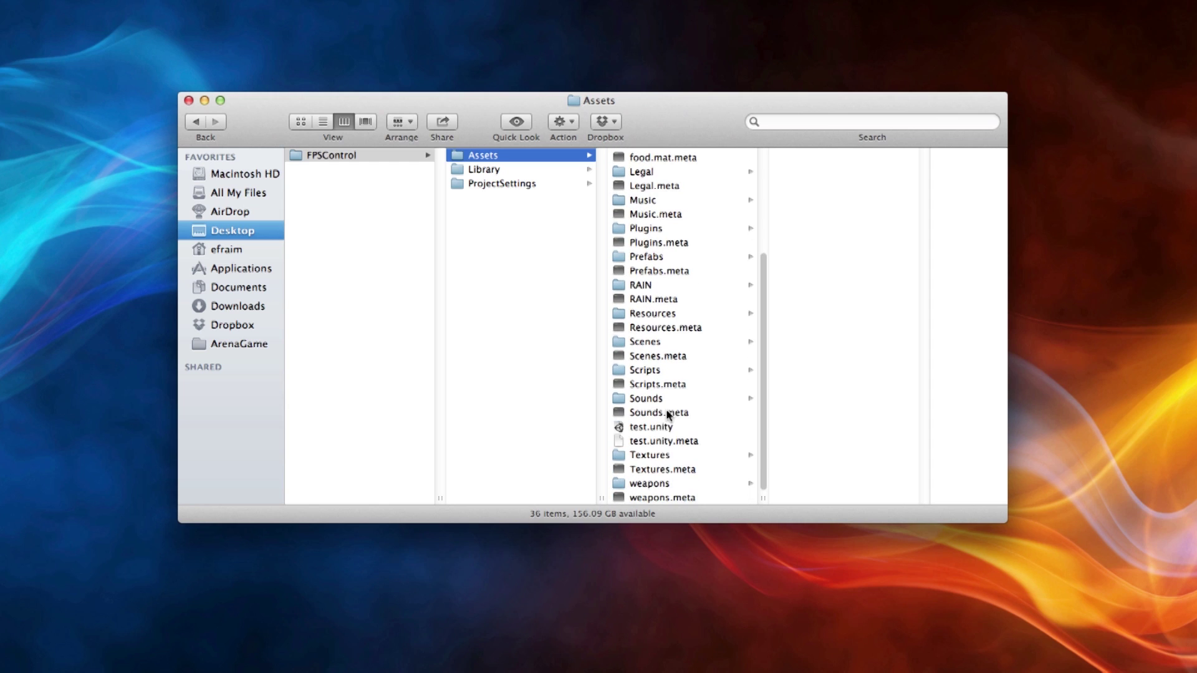
pyautogui.click(642, 342)
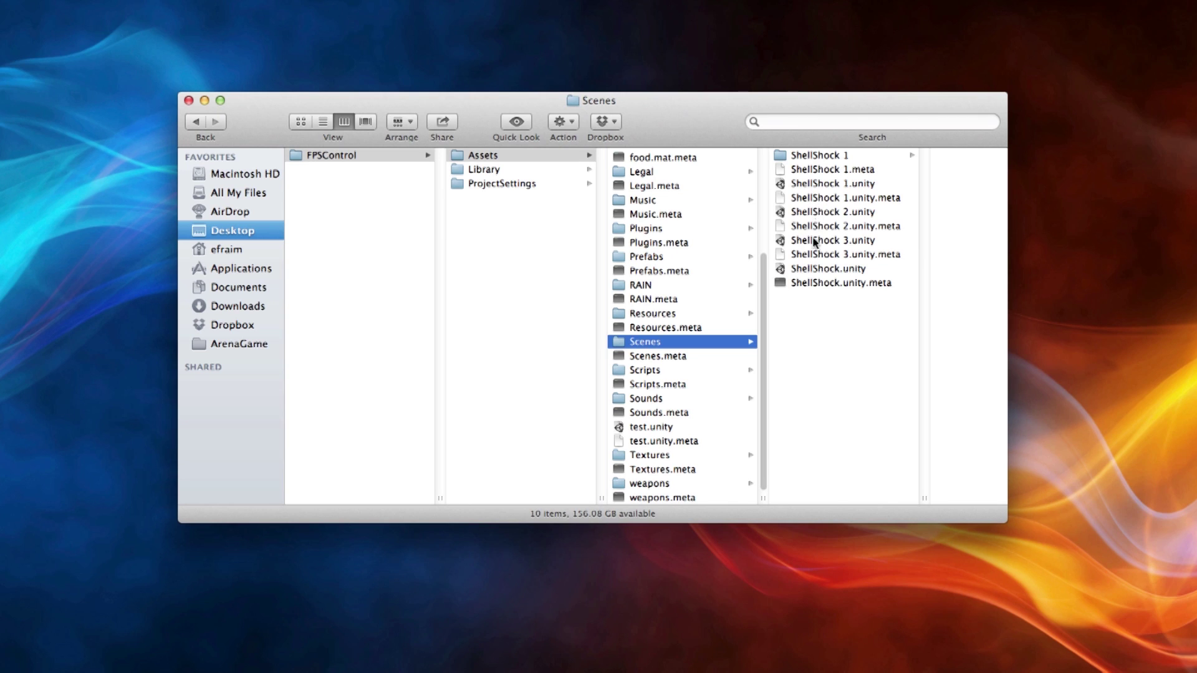
pyautogui.click(817, 185)
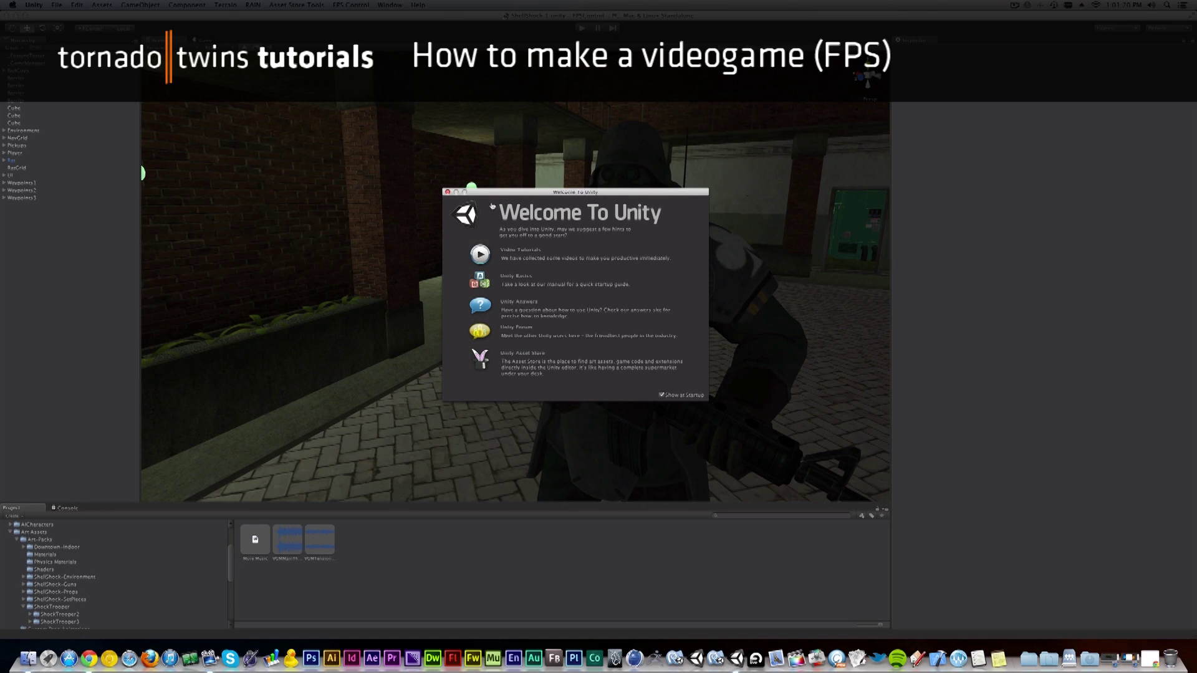
# Close the Welcome To Unity window to reveal the ShellShock 1 scene.
pyautogui.click(447, 192)
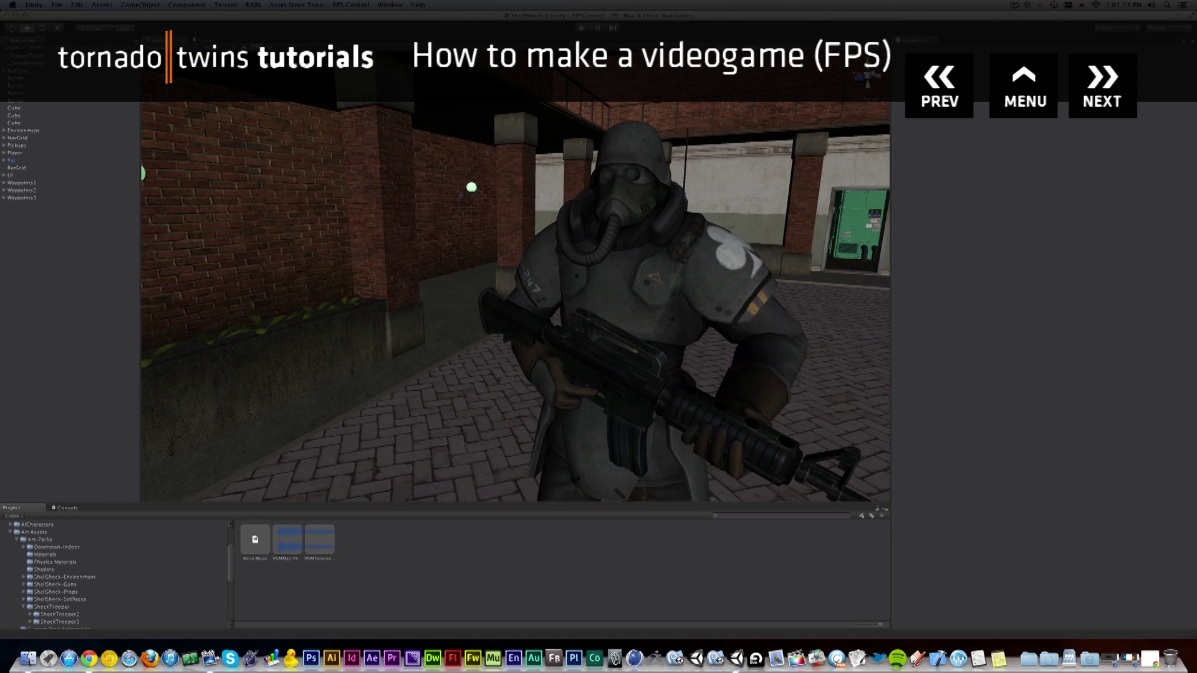